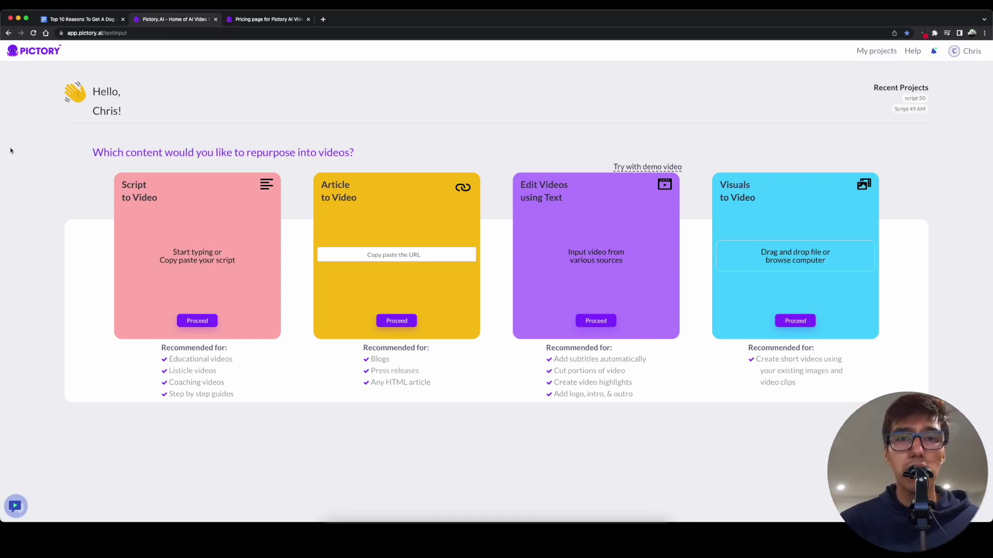
- Copy the whole dog script from Google Docs and start a new Script to Video project in Pictory
left_click(82, 19)
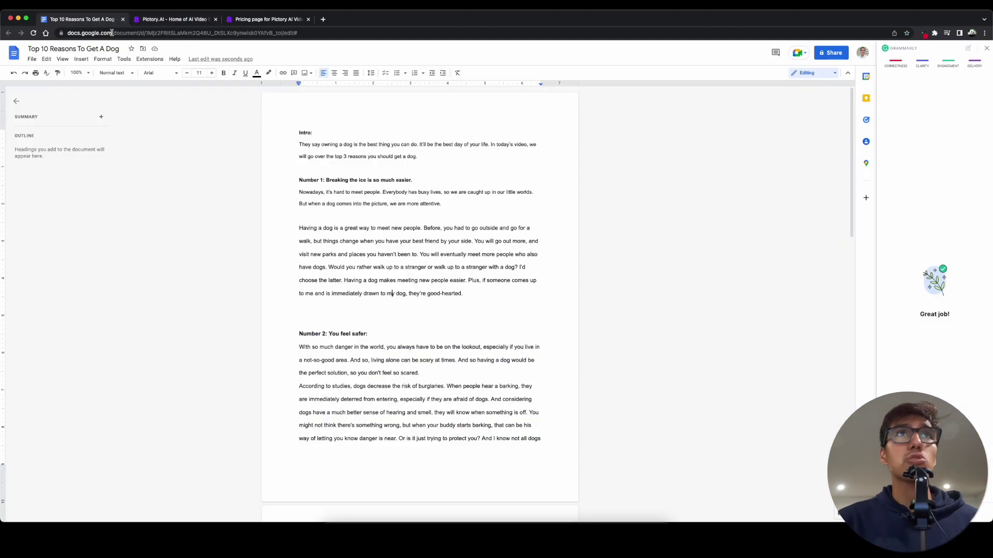
left_click_drag(302, 136, 491, 379)
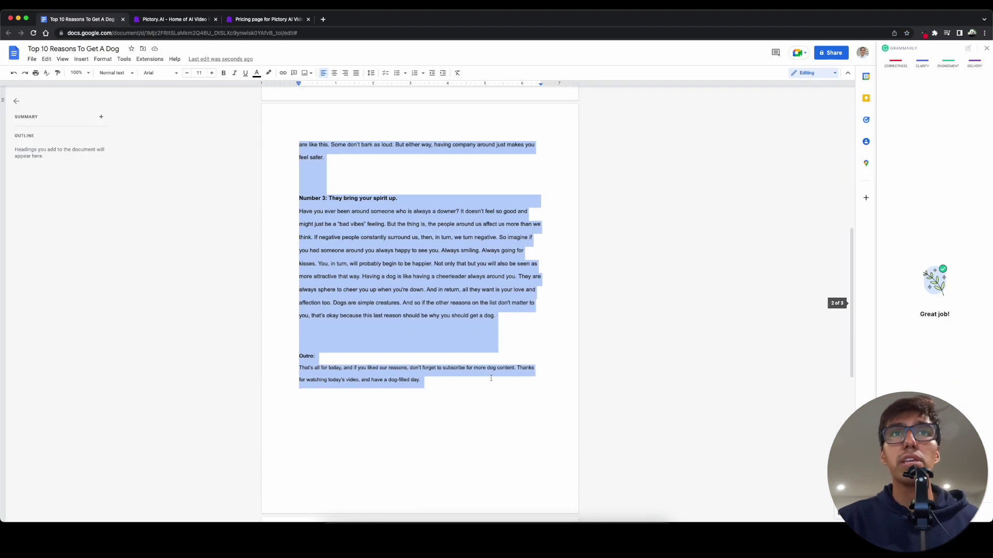
left_click(164, 19)
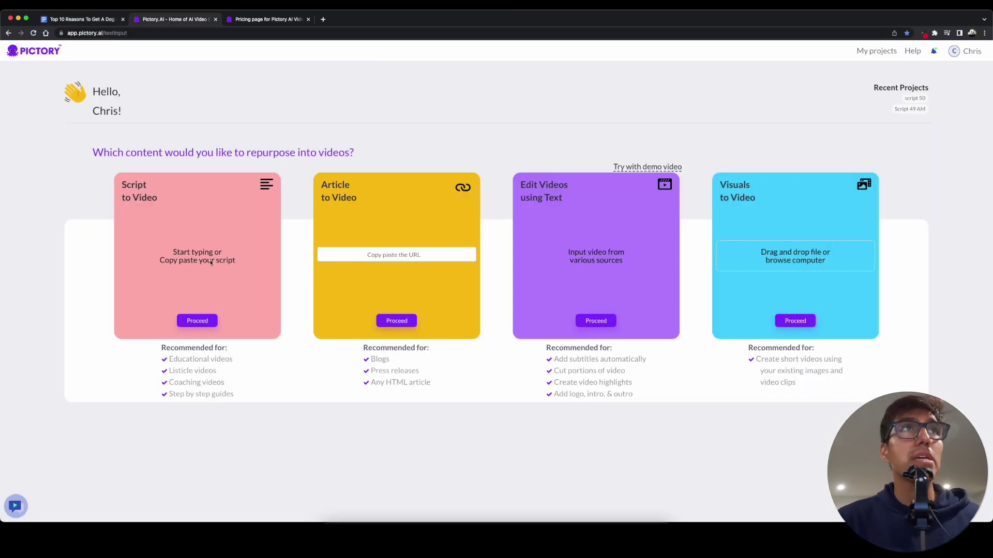
left_click(197, 322)
- Paste the dog script, delete the 'Outro:' line, and name the video 'Reasons to get a dog'
left_click(208, 164)
key("super+v")
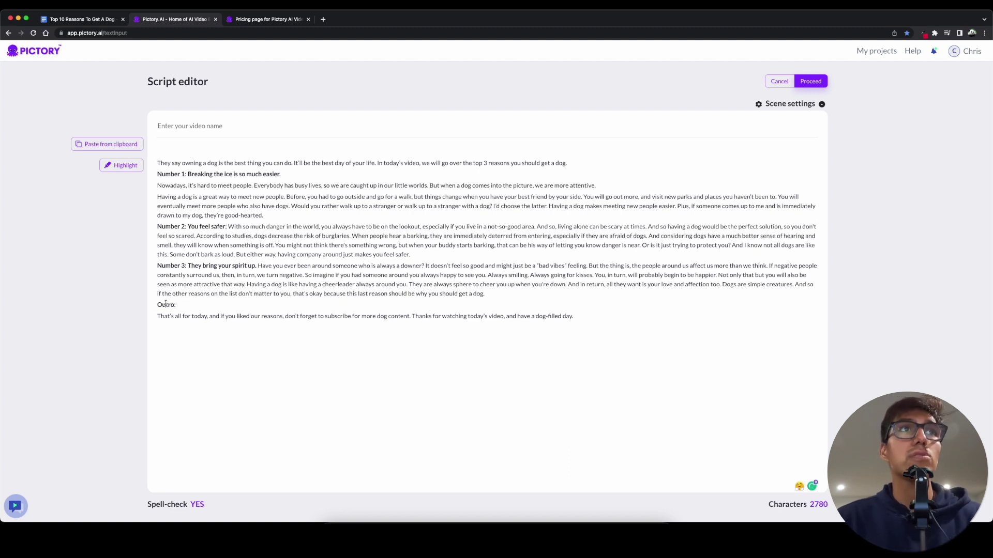
key("BackSpace")
key("BackSpace")
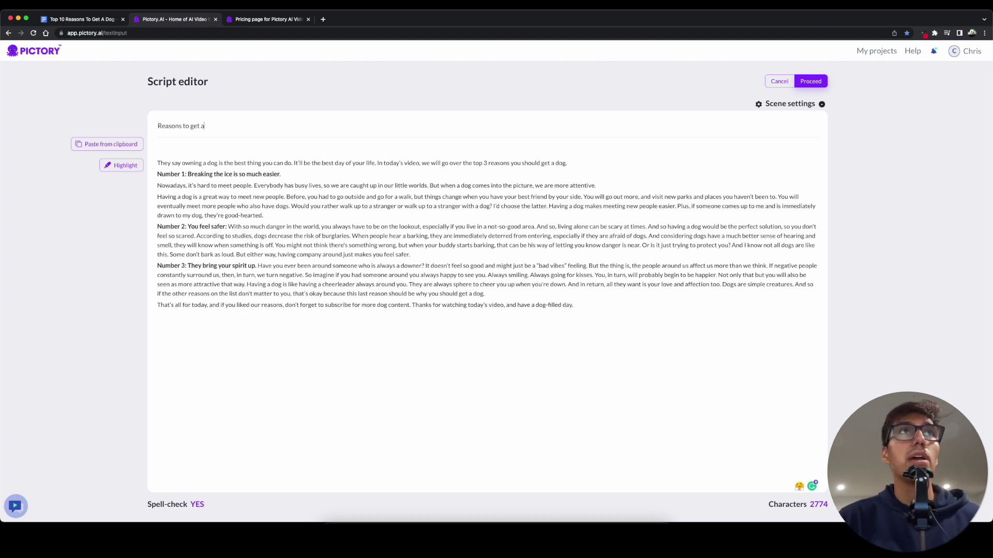
left_click(809, 78)
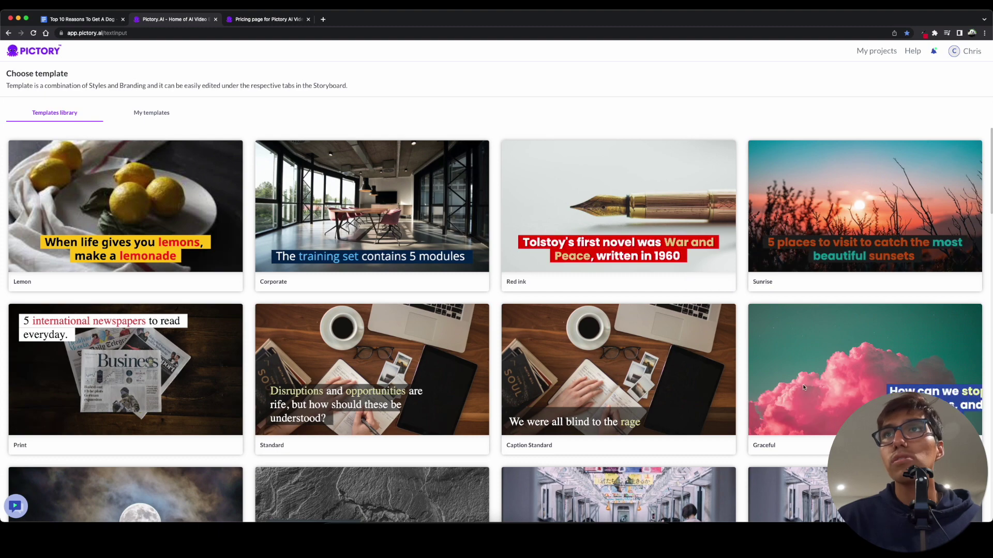
- Choose the Subtitles Thin template from the library and confirm its aspect ratio
scroll(439, 280, "down", 6)
scroll(438, 279, "up", 3)
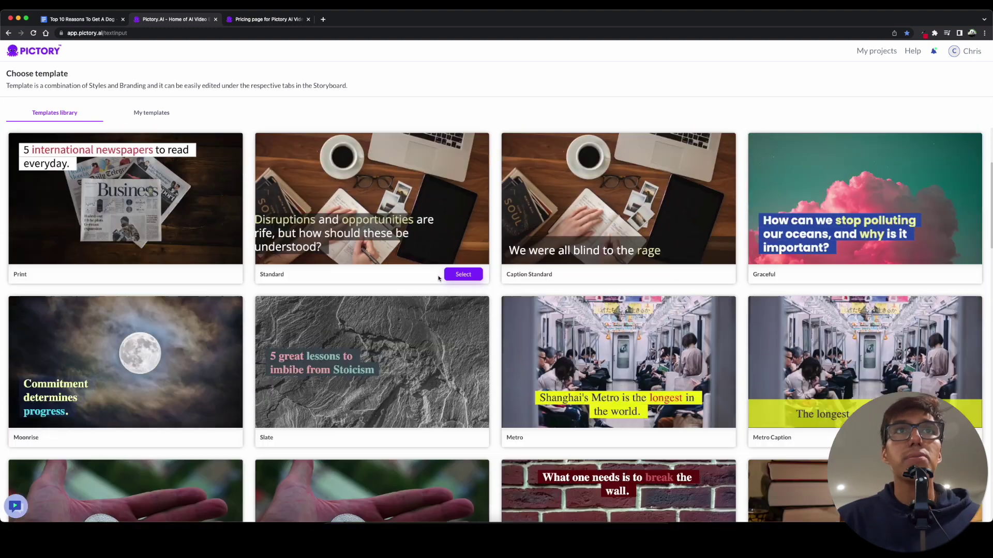
scroll(345, 278, "down", 12)
scroll(345, 278, "down", 6)
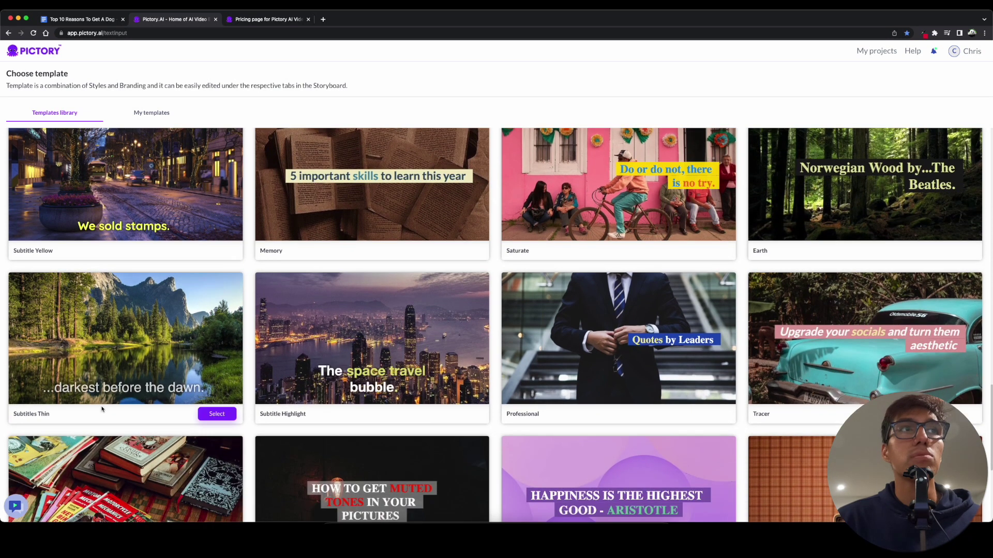
scroll(102, 410, "down", 3)
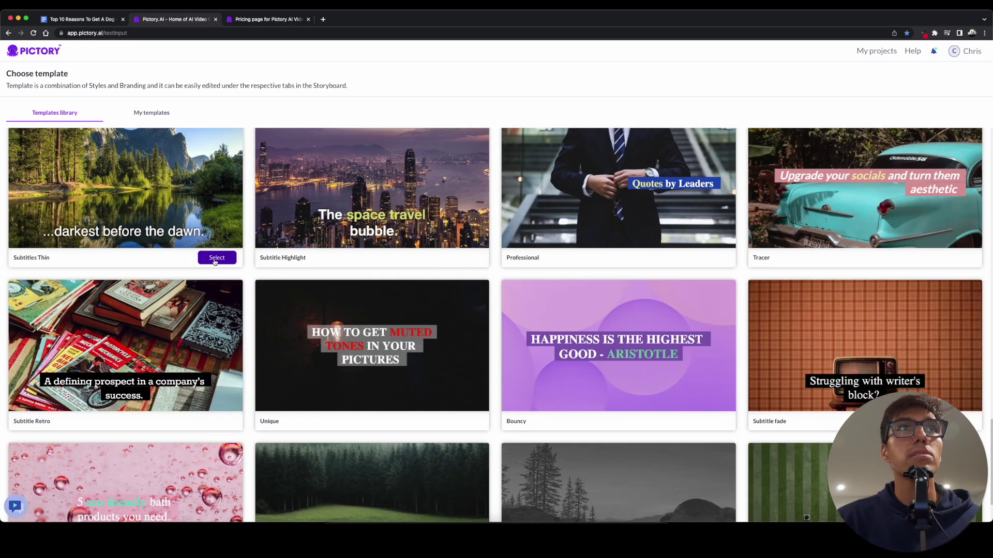
left_click(215, 260)
left_click(216, 258)
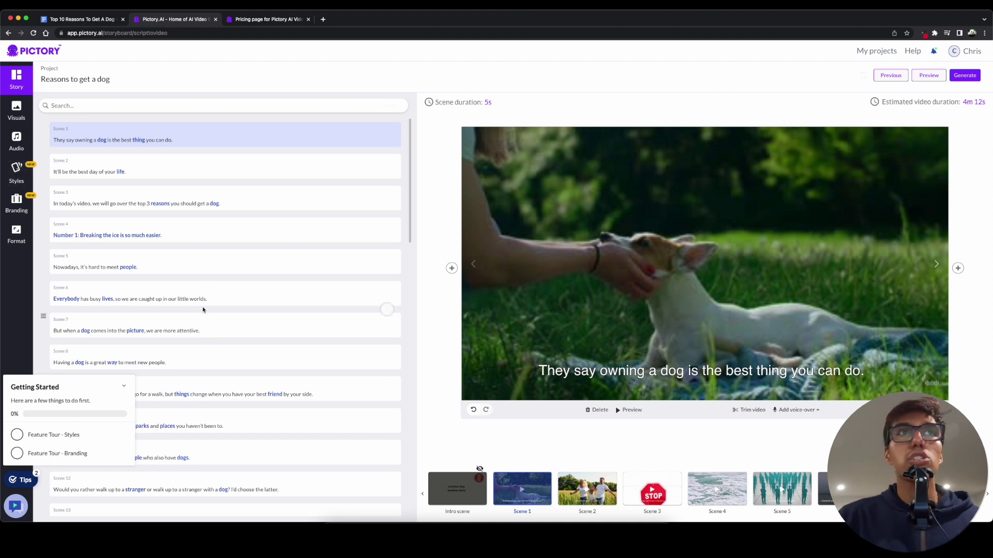
- Collapse the Getting Started checklist and check the scene duration setting
scroll(206, 316, "down", 15)
left_click(137, 384)
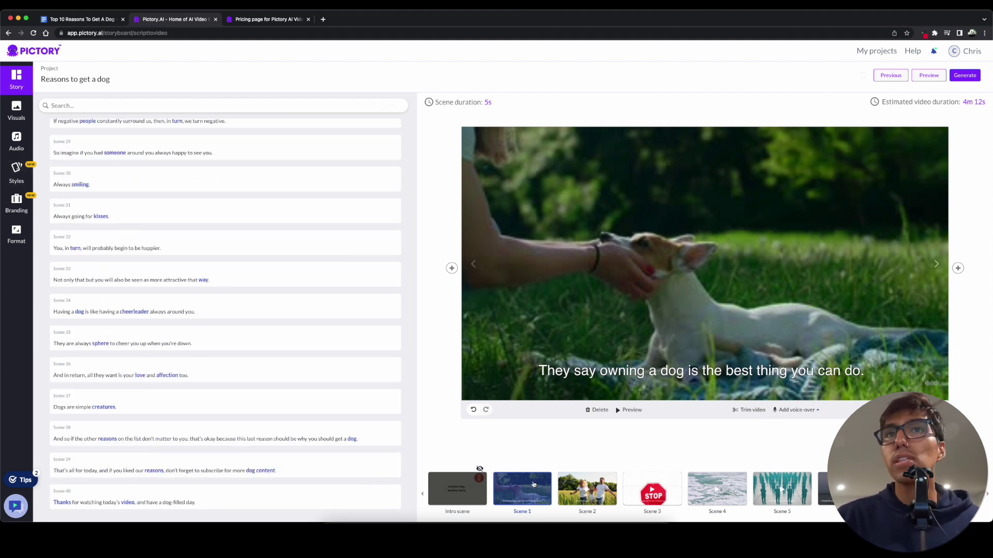
left_click(965, 75)
left_click(488, 102)
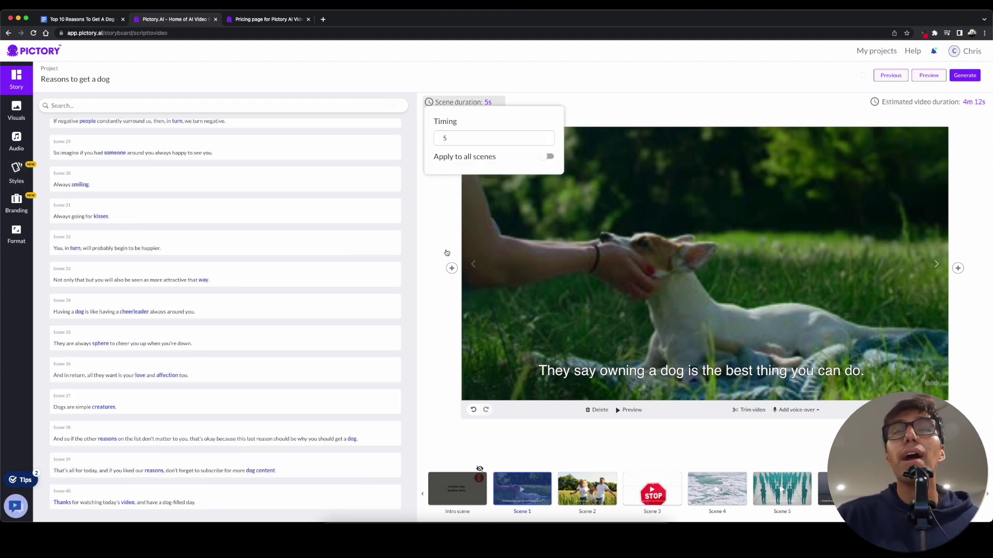
- Preview the stock clips of Scenes 2 and 3, then return to Scene 1
left_click(561, 464)
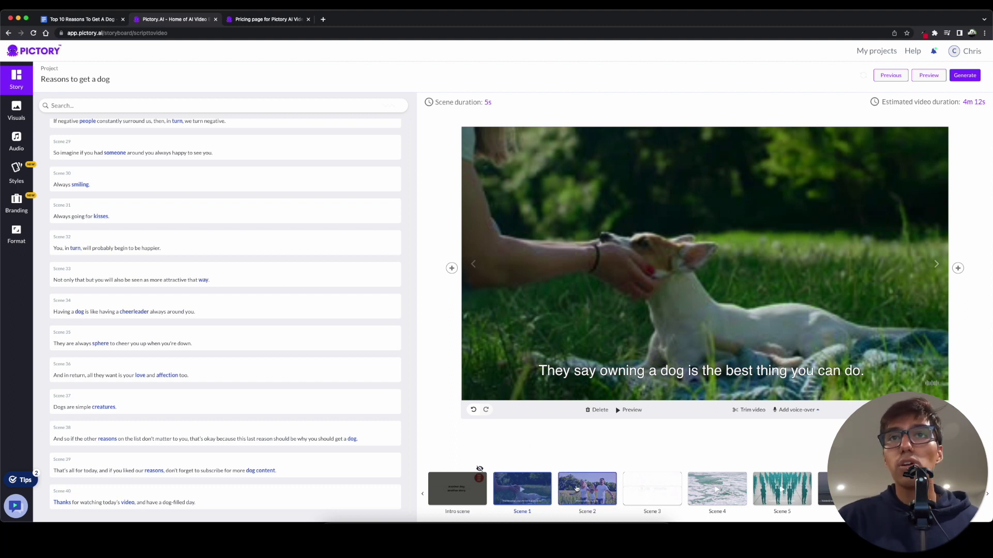
left_click(577, 489)
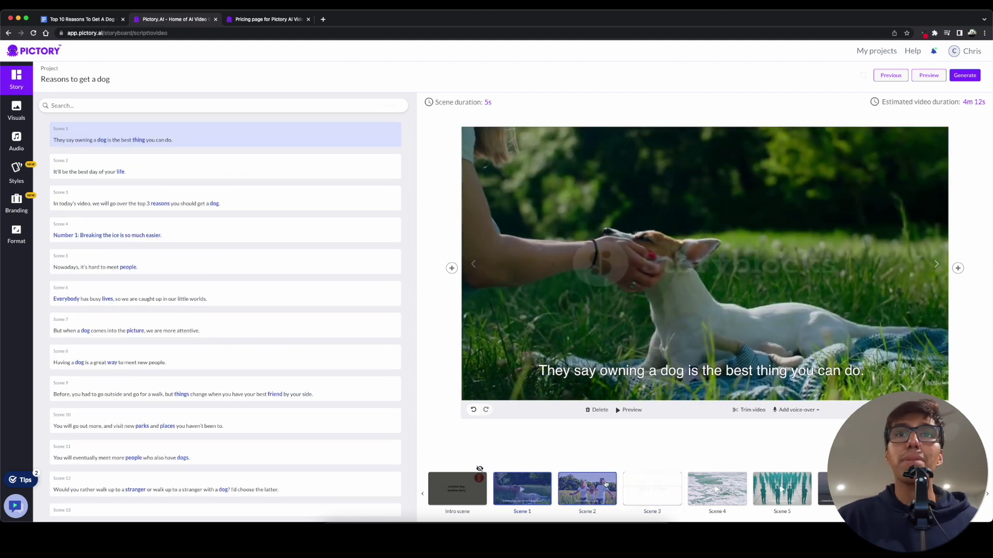
left_click(646, 488)
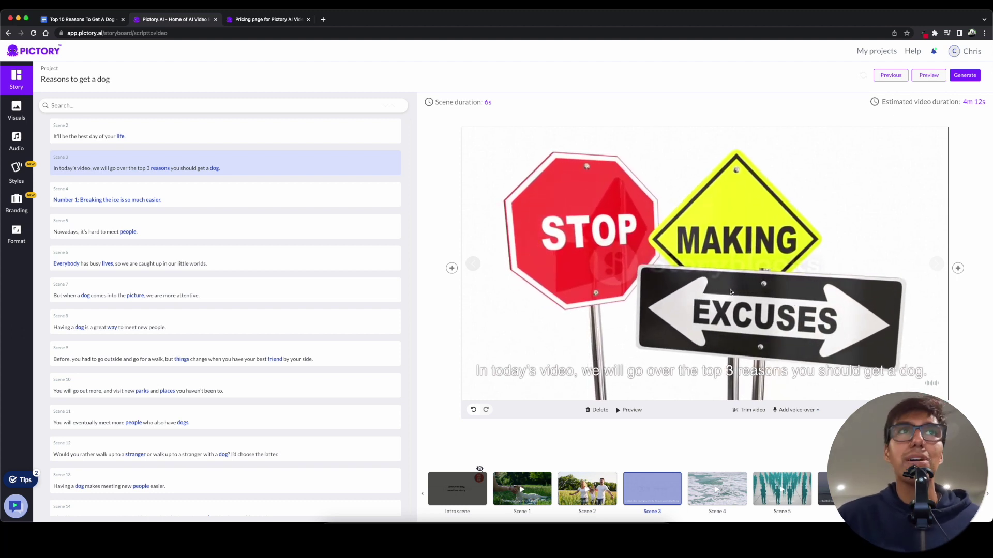
left_click(522, 489)
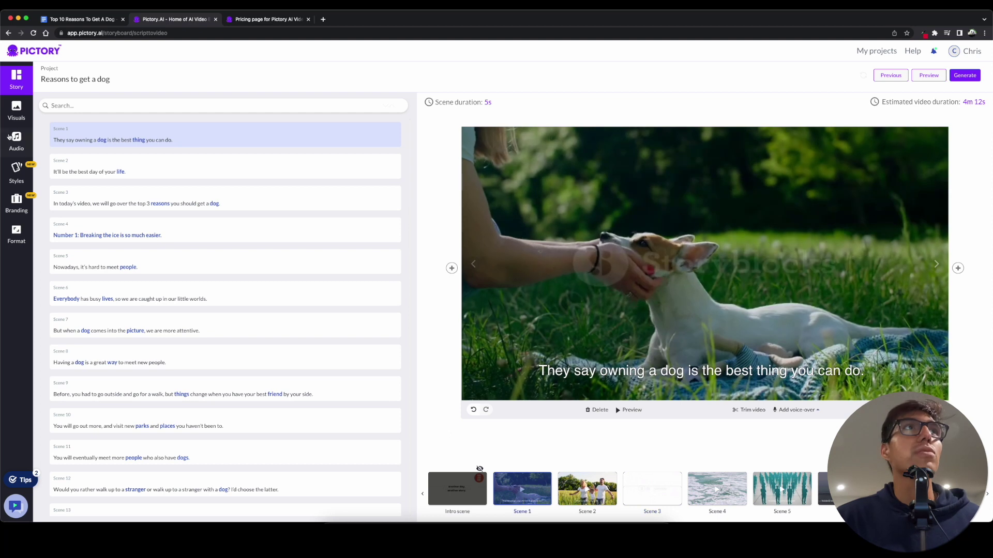
- In the stock visuals library, give Scene 2 the husky and setter clip
left_click(16, 110)
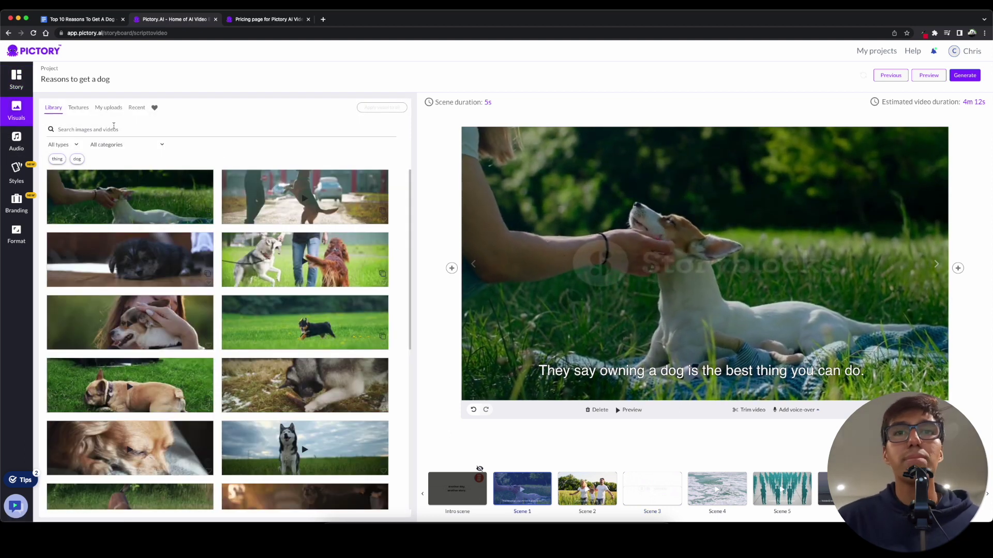
left_click(119, 129)
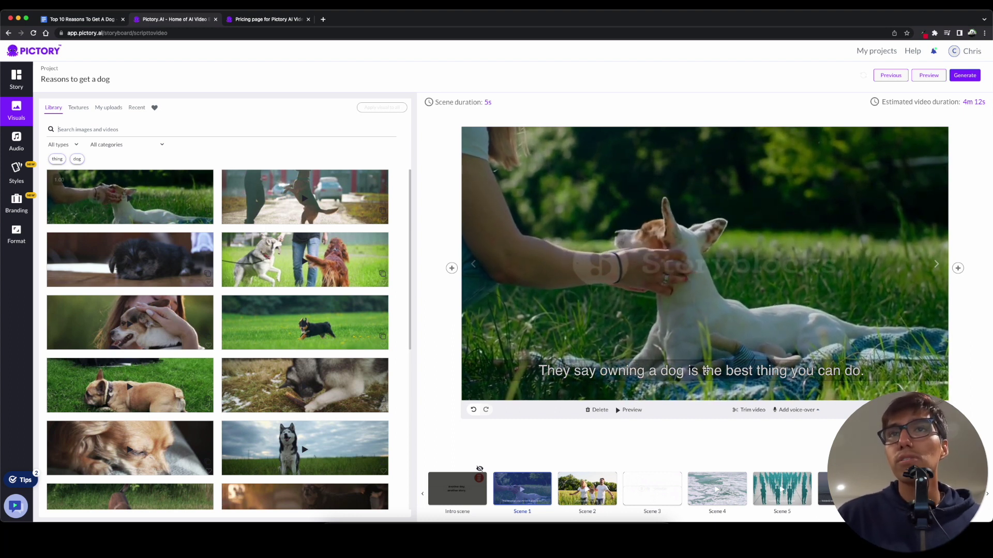
left_click(588, 488)
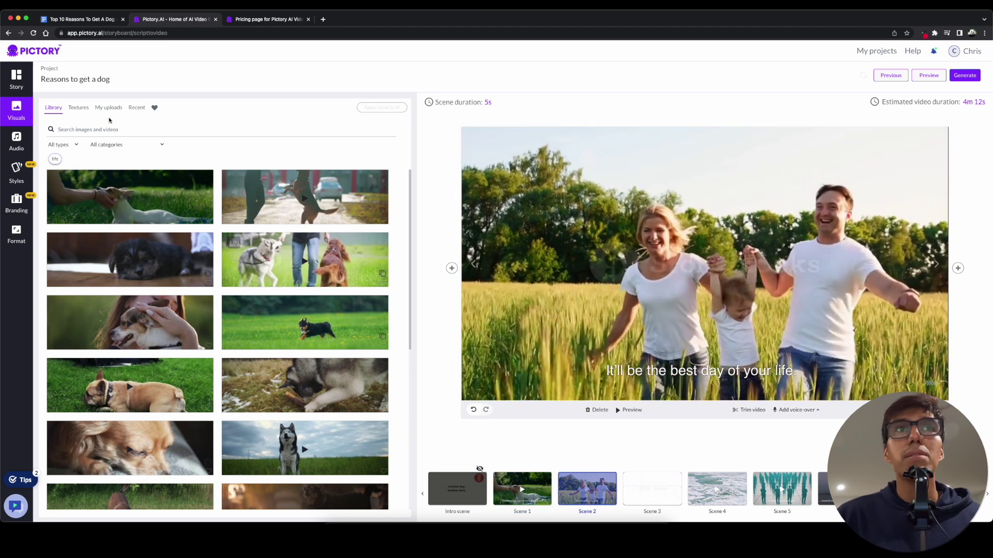
left_click(315, 255)
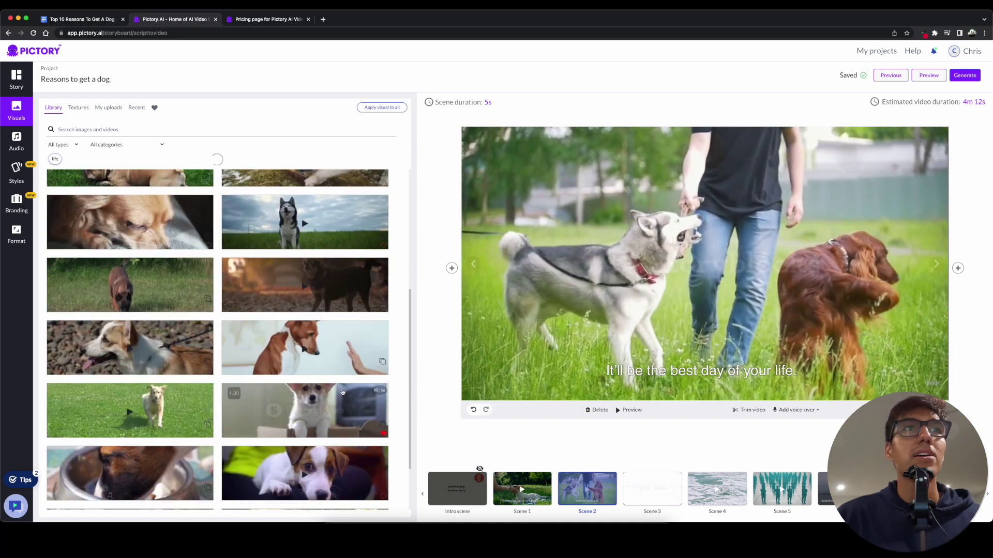
- Replace Scene 2's clip with a golden retriever from a 'dog hugging owner' search, then show the Audio options
left_click(165, 128)
type("dog hugging o")
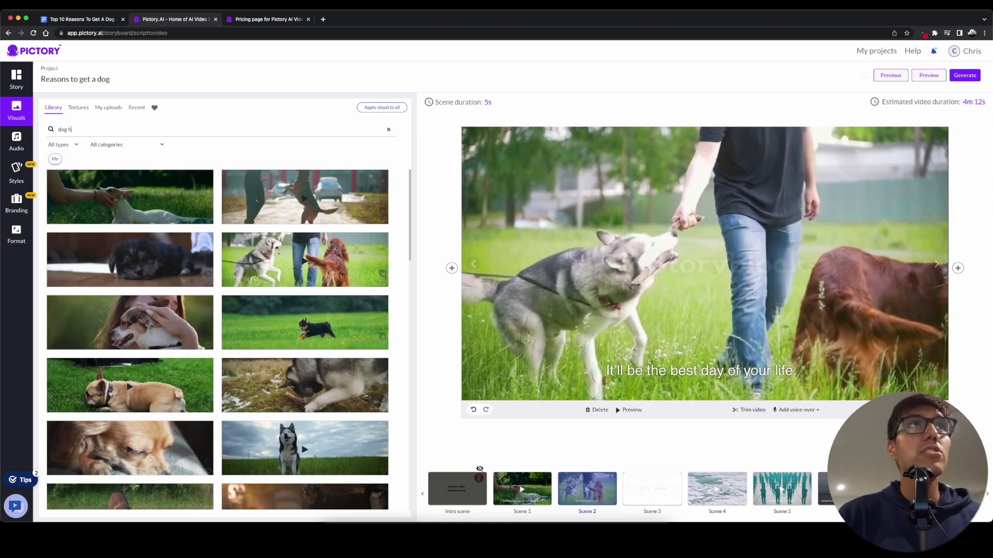
type("wner")
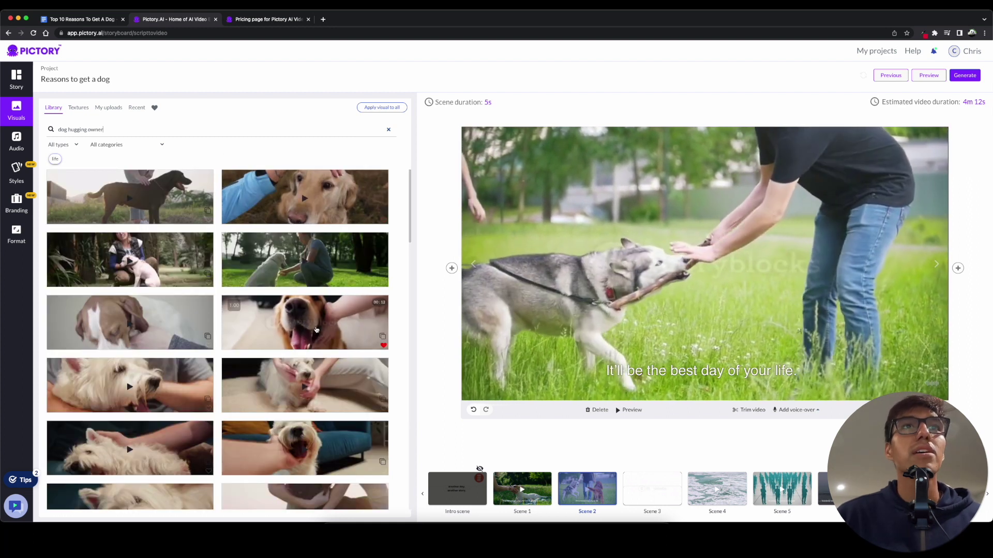
scroll(328, 338, "down", 1)
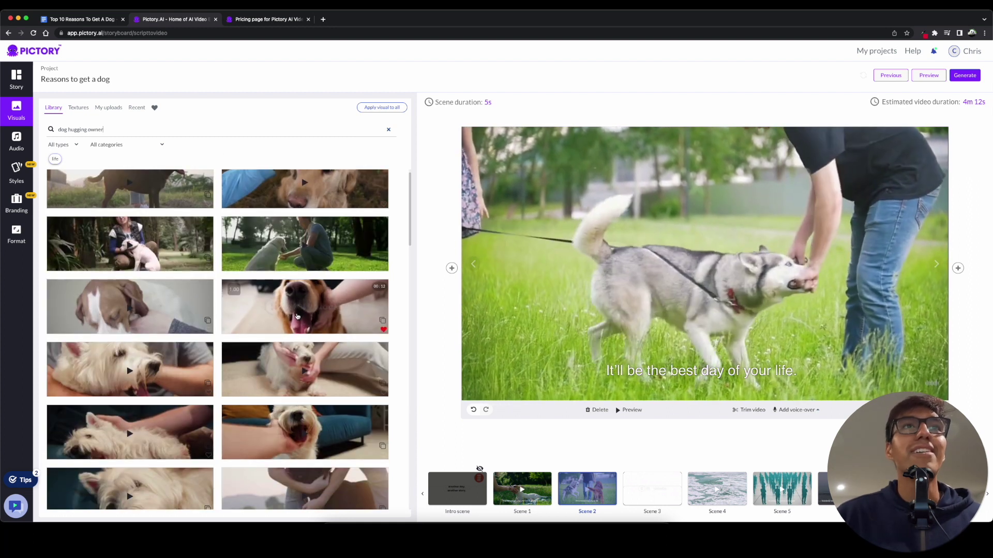
left_click(357, 315)
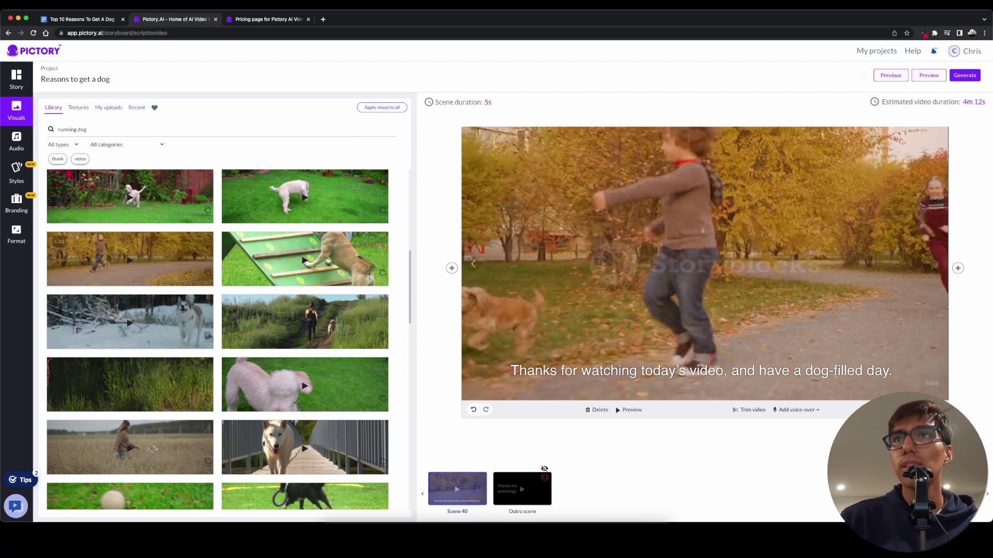
left_click(796, 410)
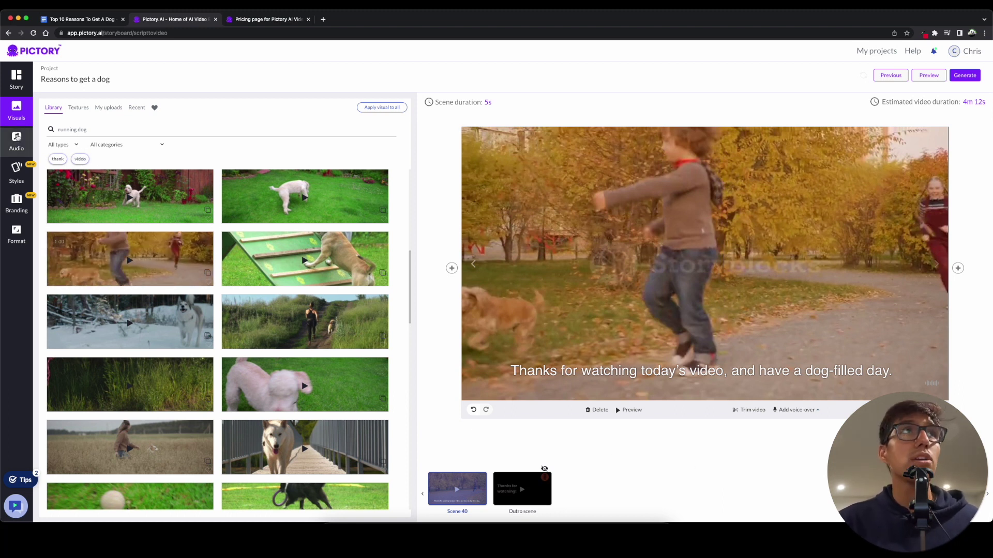
left_click(21, 144)
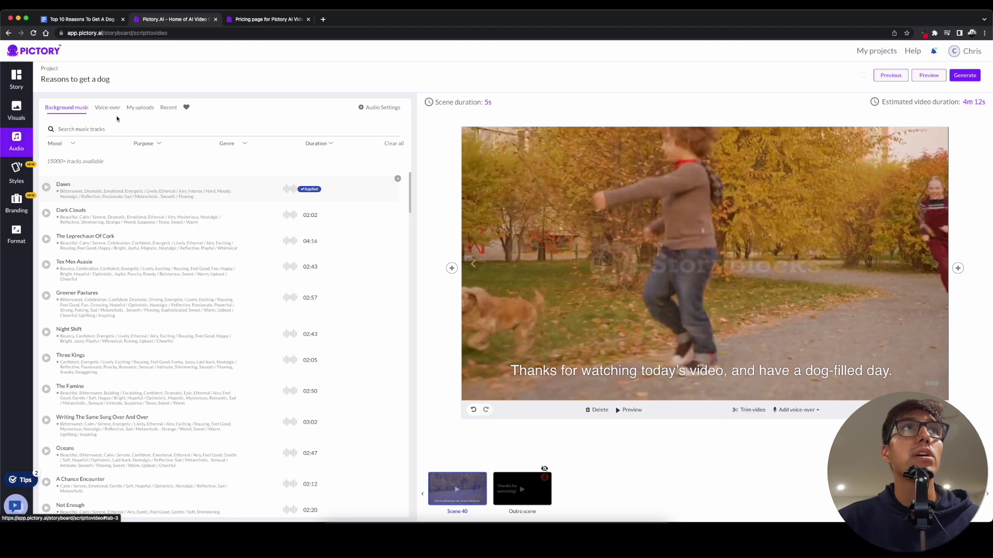
- Apply the Martin, male AI voice and use it as the voice-over for all scenes
left_click(111, 108)
left_click(94, 189)
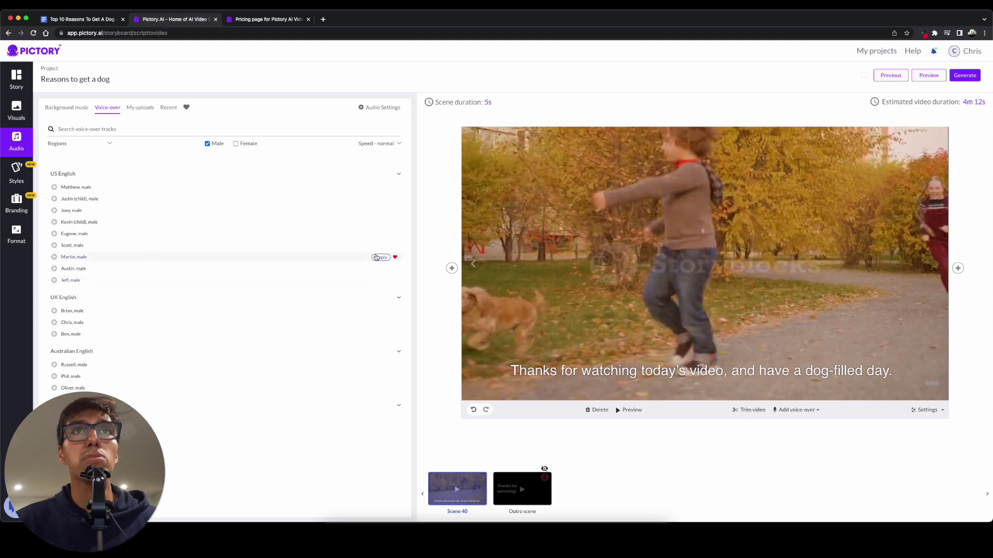
left_click(380, 257)
left_click(927, 409)
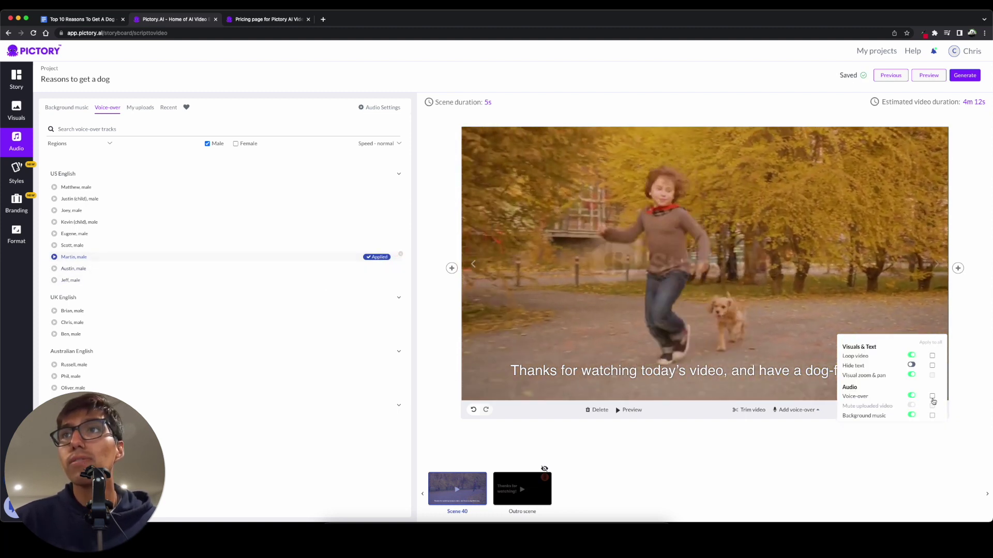
left_click(932, 396)
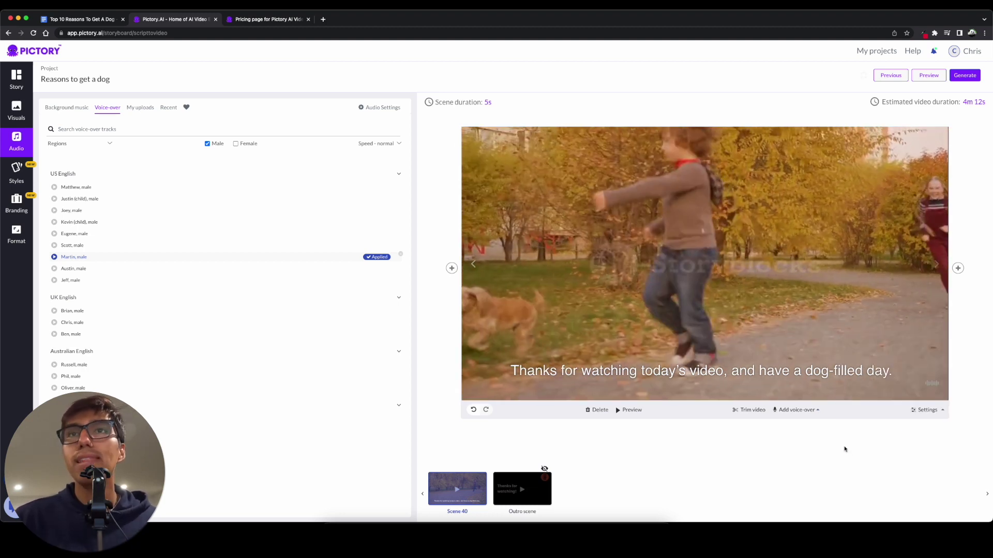
left_click(676, 374)
mouse_move(915, 411)
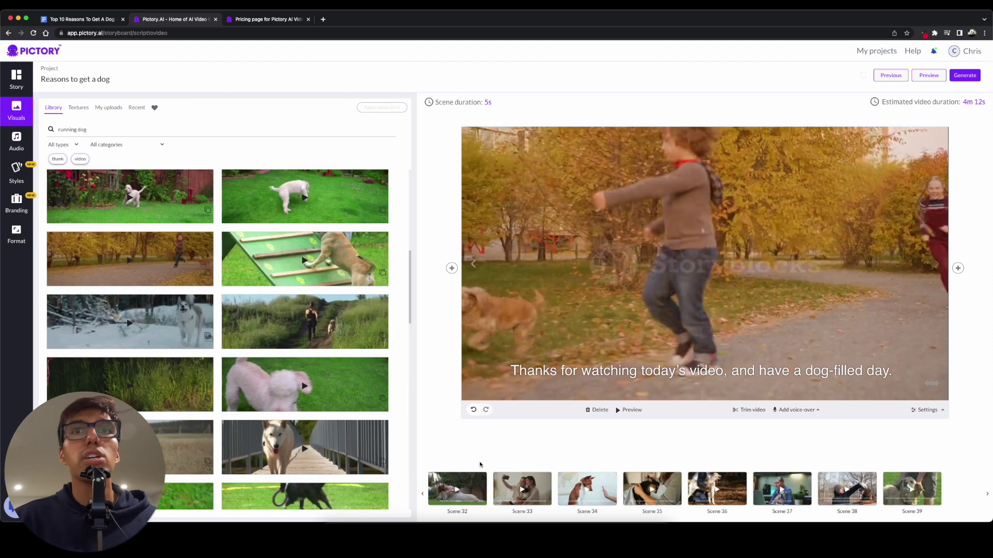
- Go to Scene 15 and set its subtitle font size to 22
left_click(16, 78)
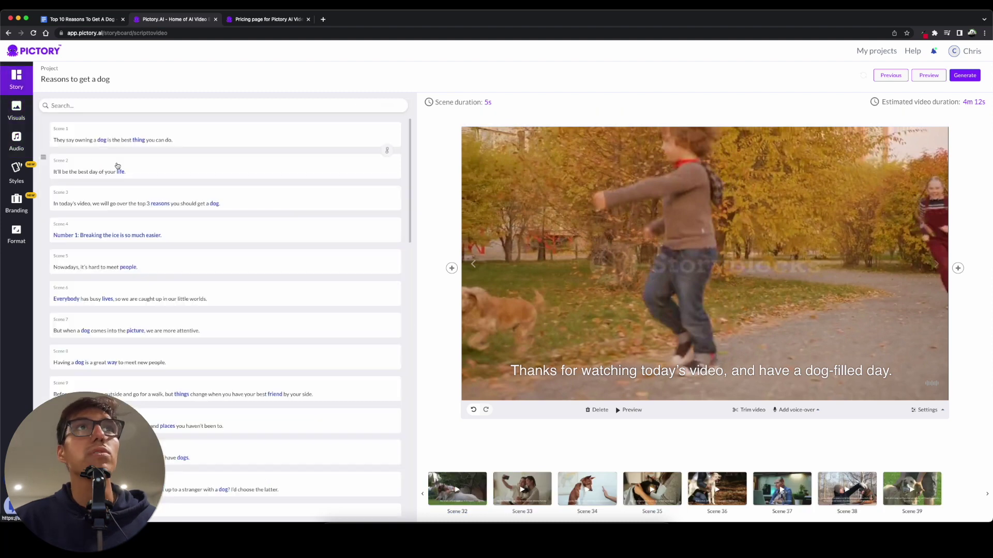
scroll(179, 251, "down", 5)
left_click(243, 292)
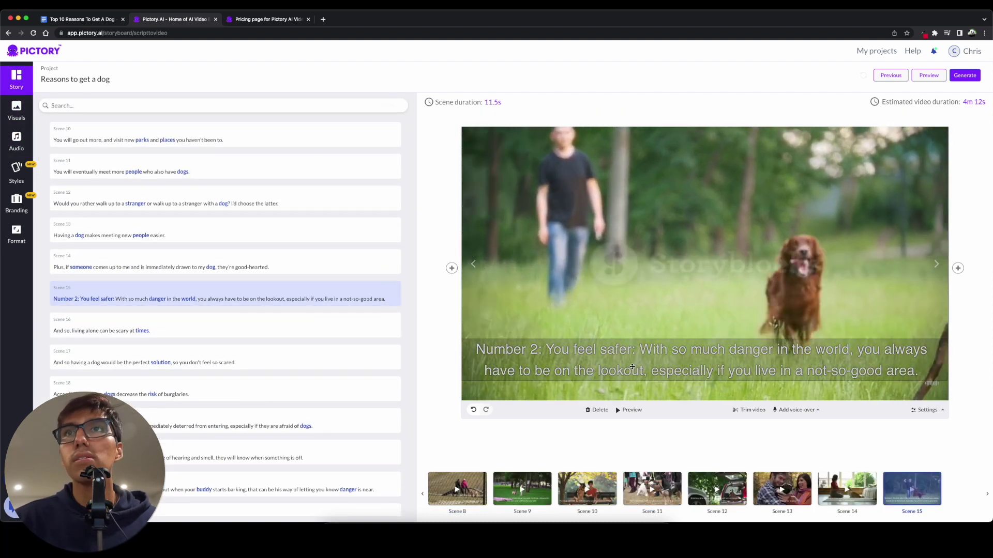
left_click(536, 117)
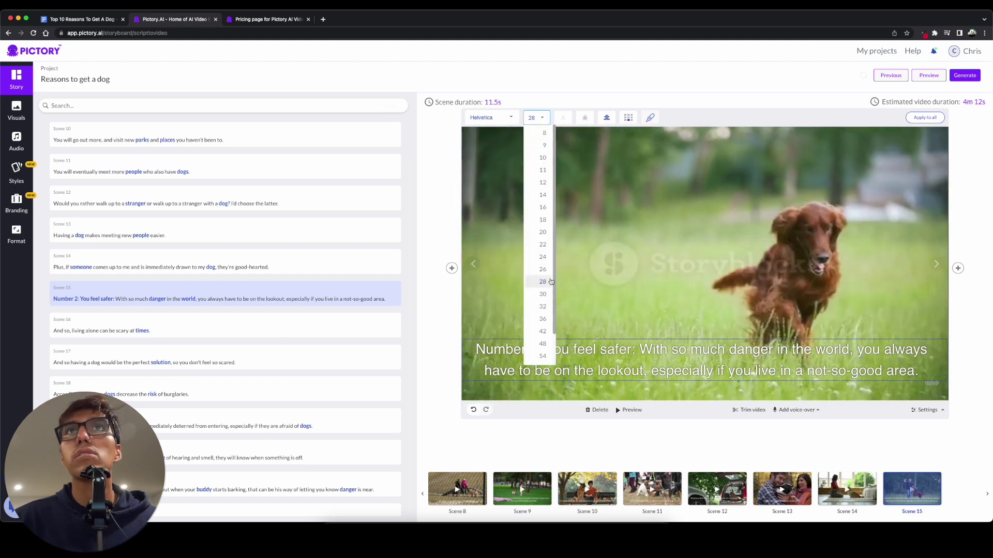
scroll(546, 331, "down", 2)
left_click(547, 336)
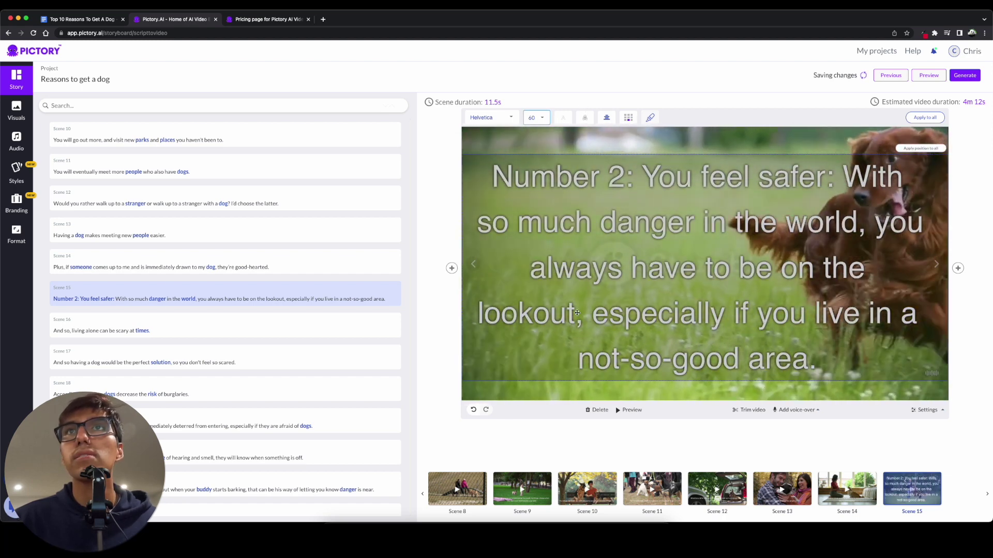
left_click(536, 118)
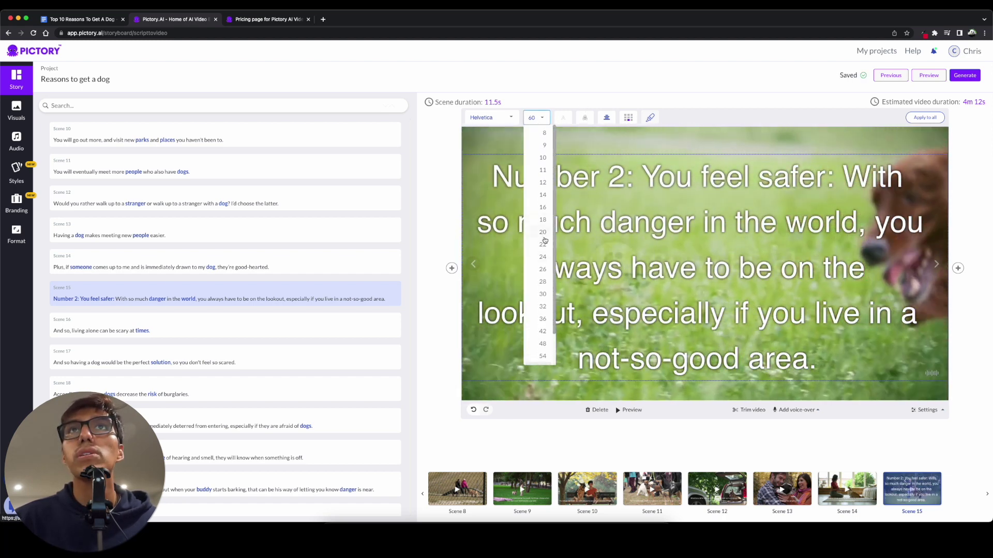
left_click(545, 234)
left_click(536, 117)
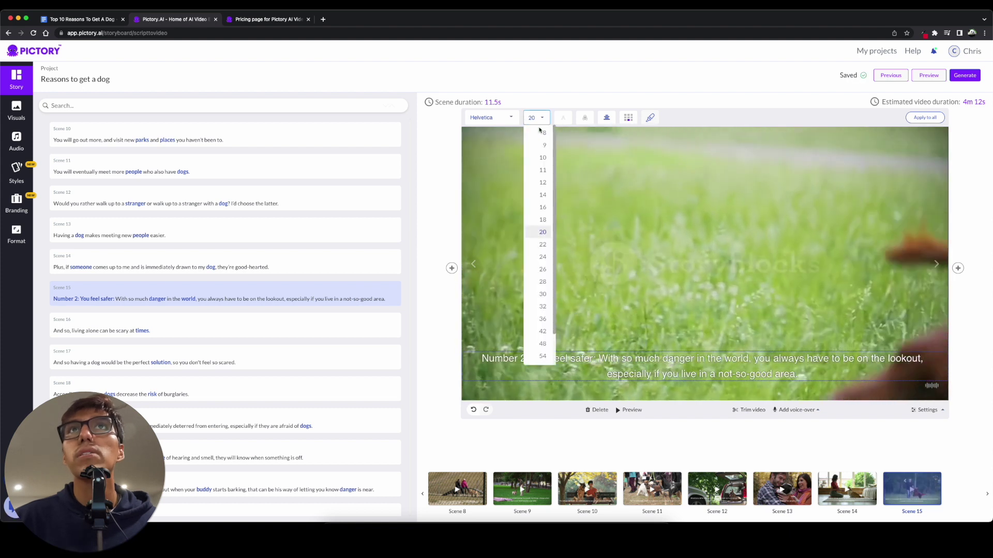
left_click(544, 244)
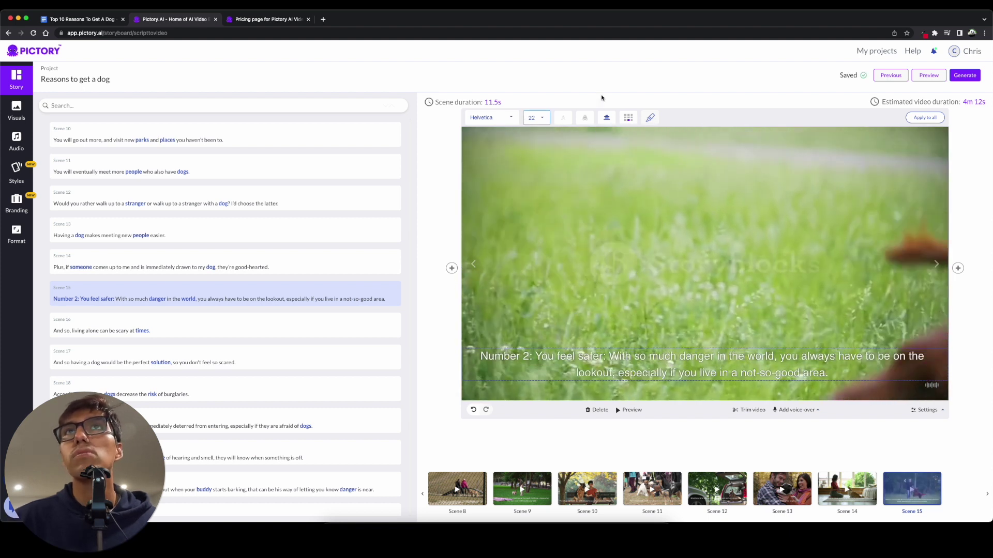
- Position Scene 15's subtitle at the bottom left, then preview Scenes 11 and 8
left_click(628, 118)
left_click(646, 154)
left_click(636, 122)
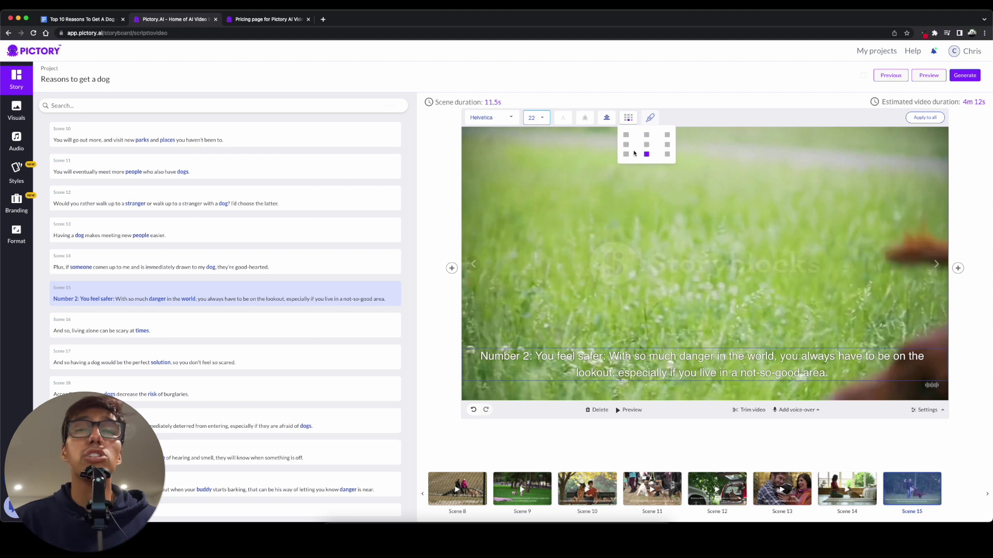
left_click(627, 154)
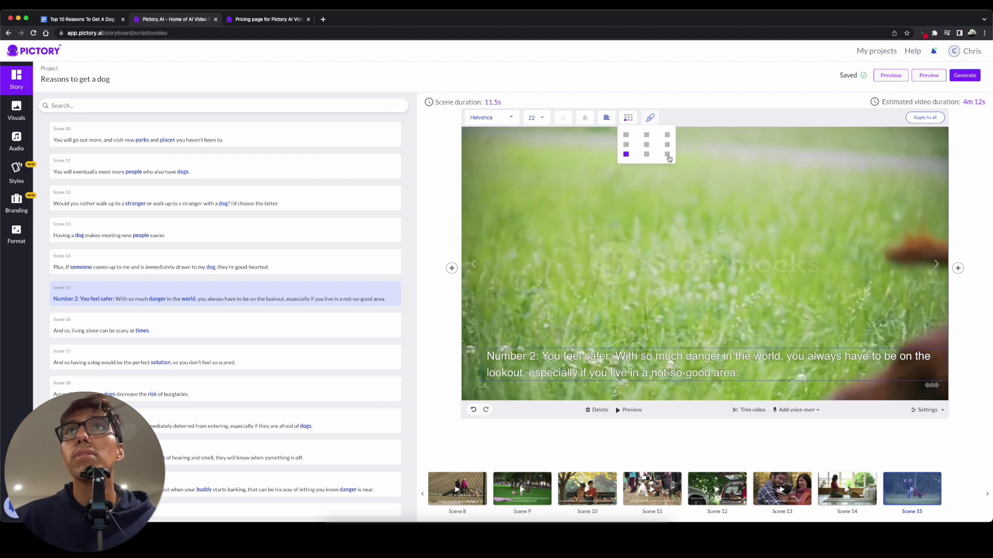
left_click(668, 155)
left_click(645, 145)
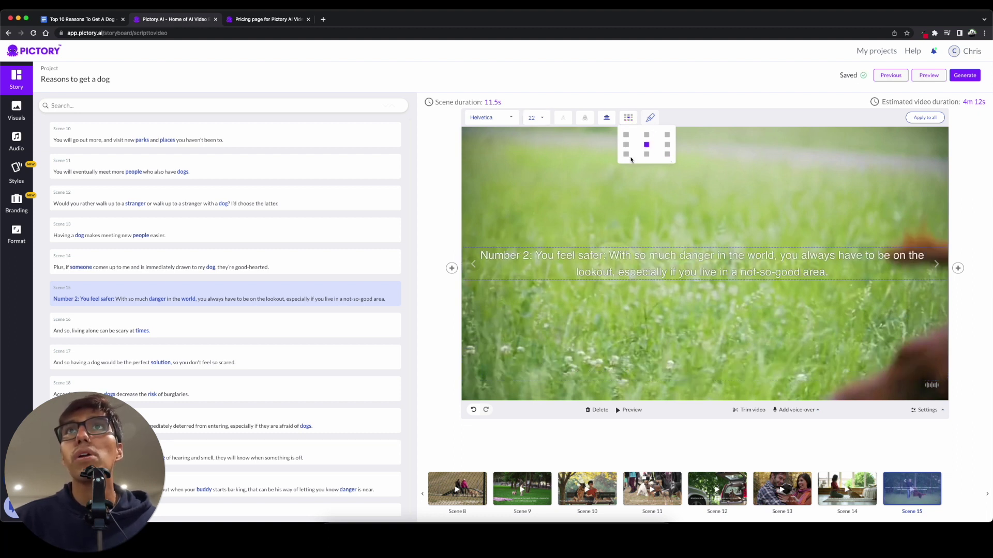
left_click(626, 155)
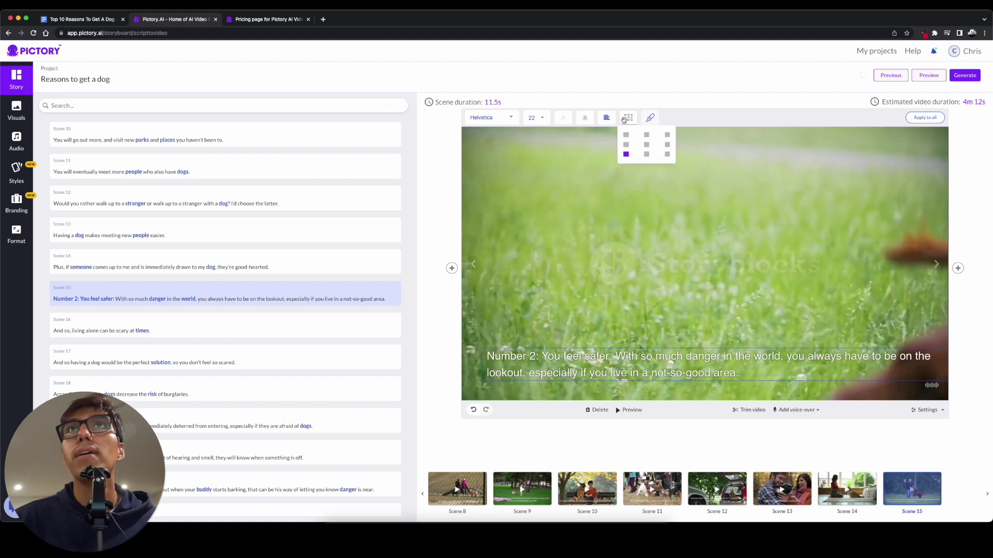
left_click(581, 119)
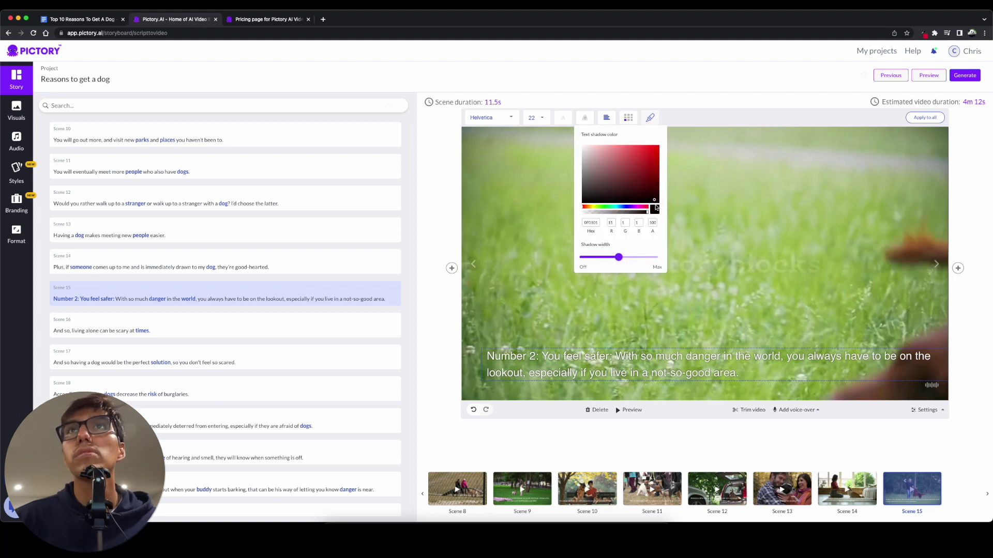
left_click(652, 488)
left_click(457, 488)
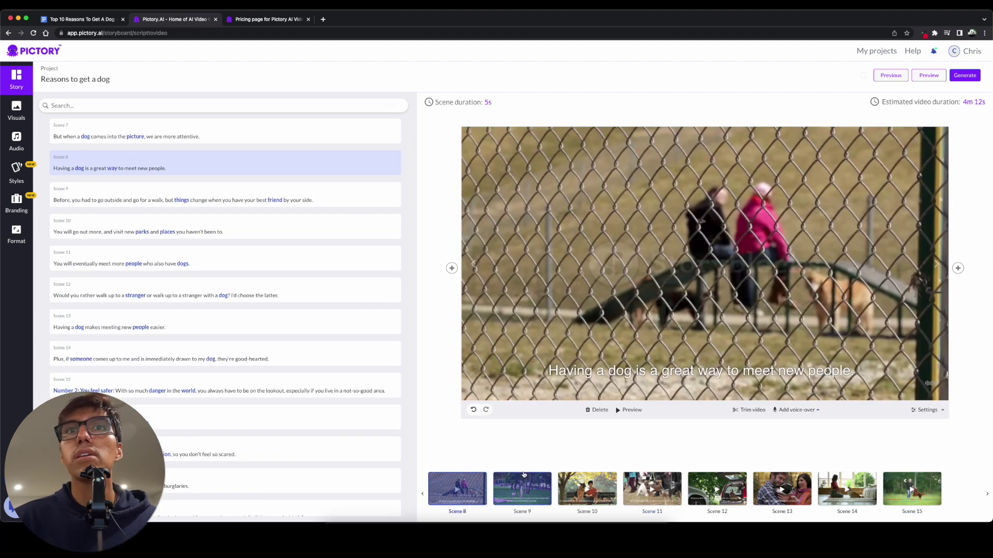
- Turn on Hide text in Scene 9's settings and bring up the Generate options
left_click(523, 476)
left_click(927, 409)
left_click(932, 396)
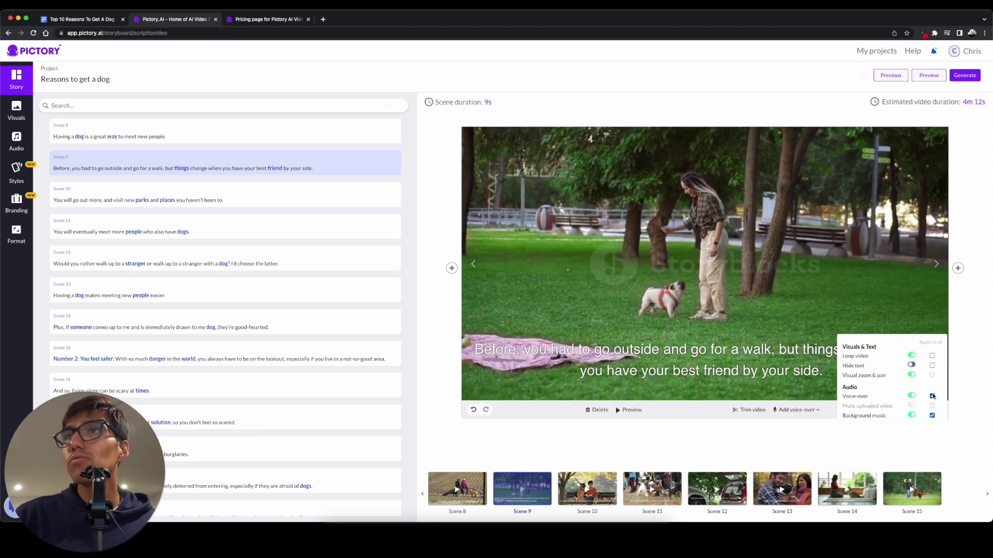
left_click(933, 366)
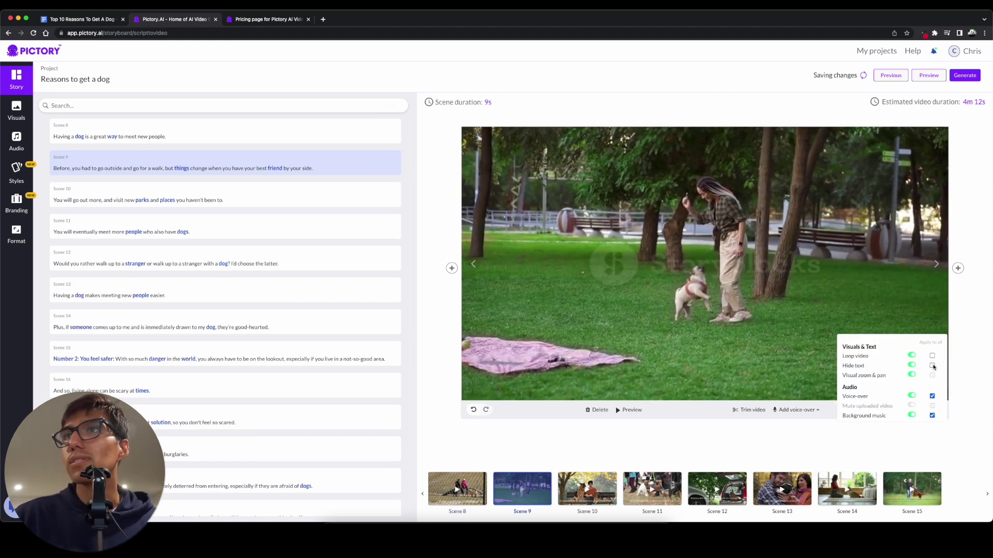
left_click(556, 283)
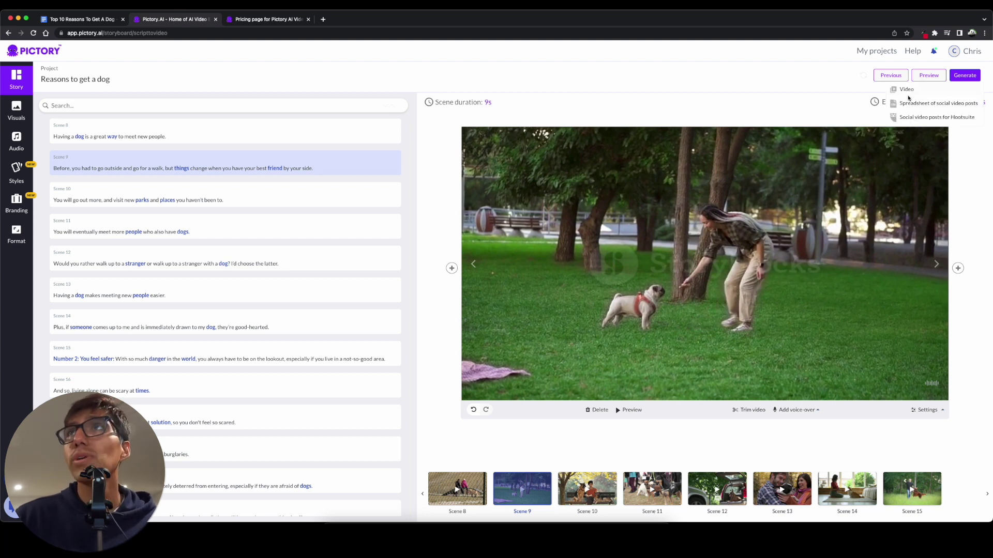
left_click(908, 94)
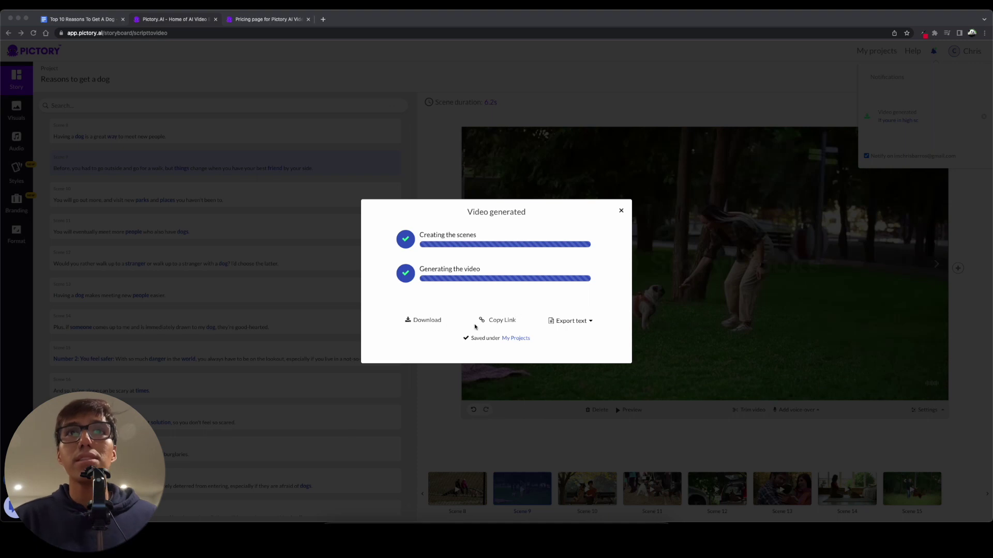
- Download the generated 'Reasons to get a dog' video as an MP4
left_click(425, 321)
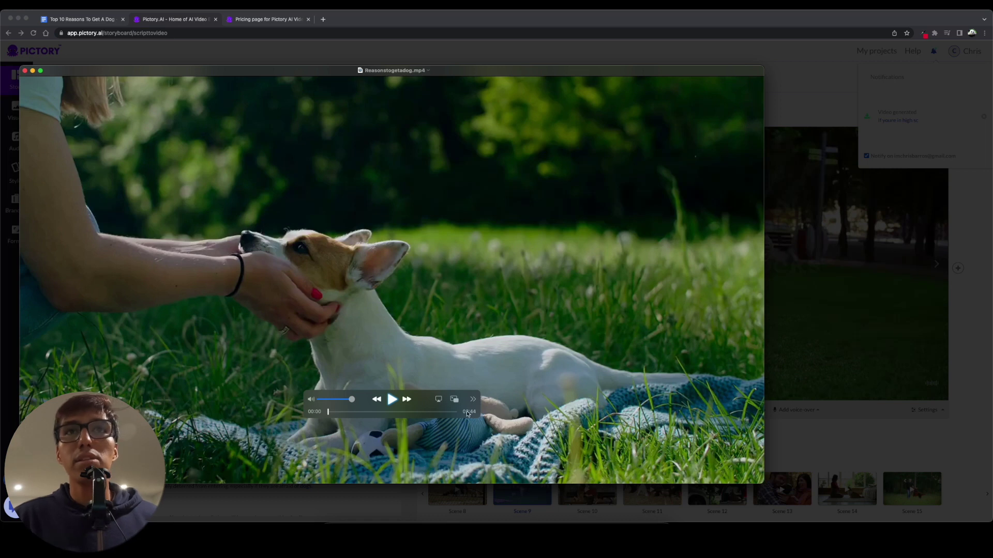
- Play Reasonstogetadog.mp4 in QuickTime Player
left_click(392, 400)
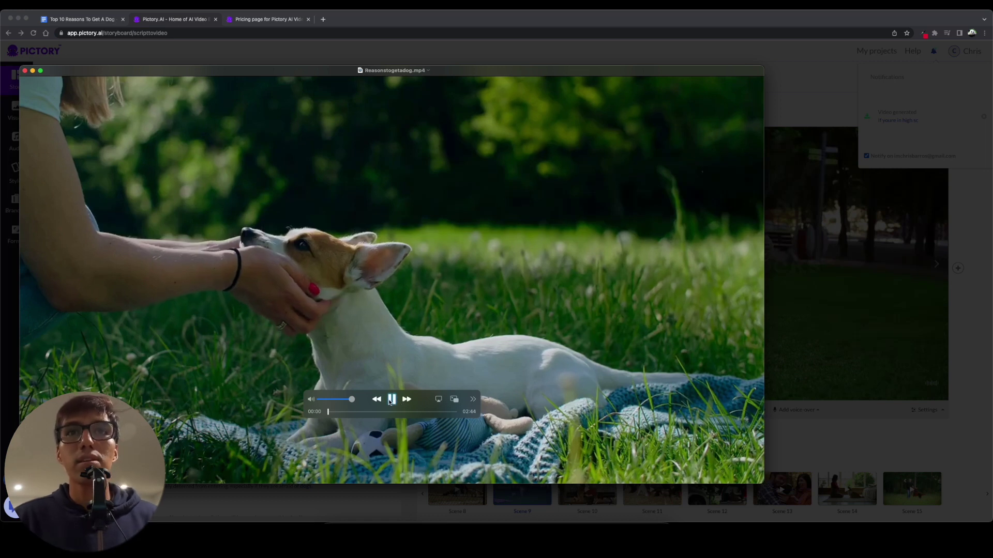